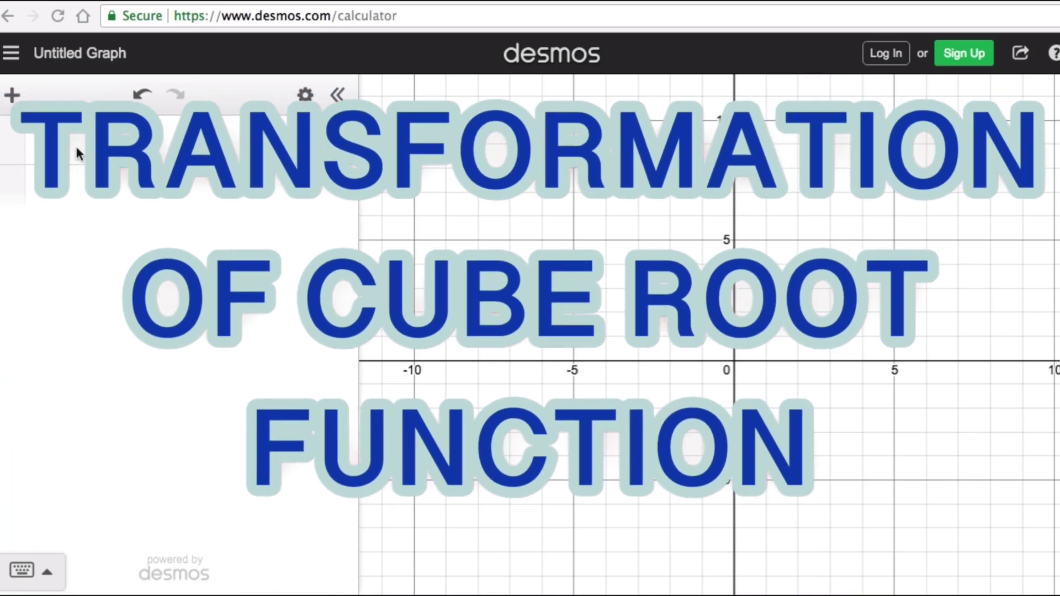
- Graph the parent function y = ∛x and show the coordinates of its point at the origin
left_click(55, 145)
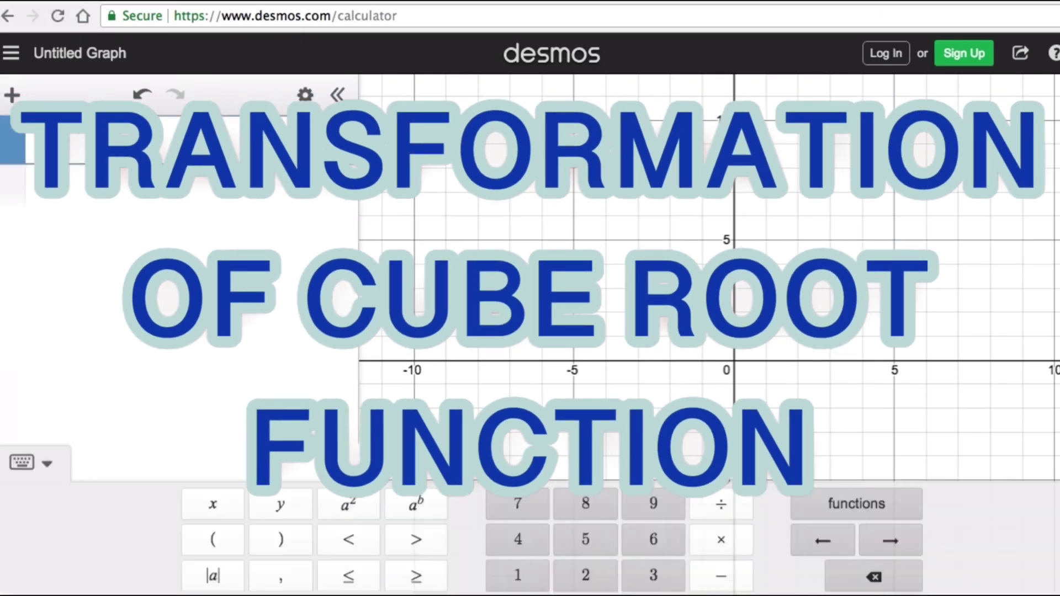
type("y")
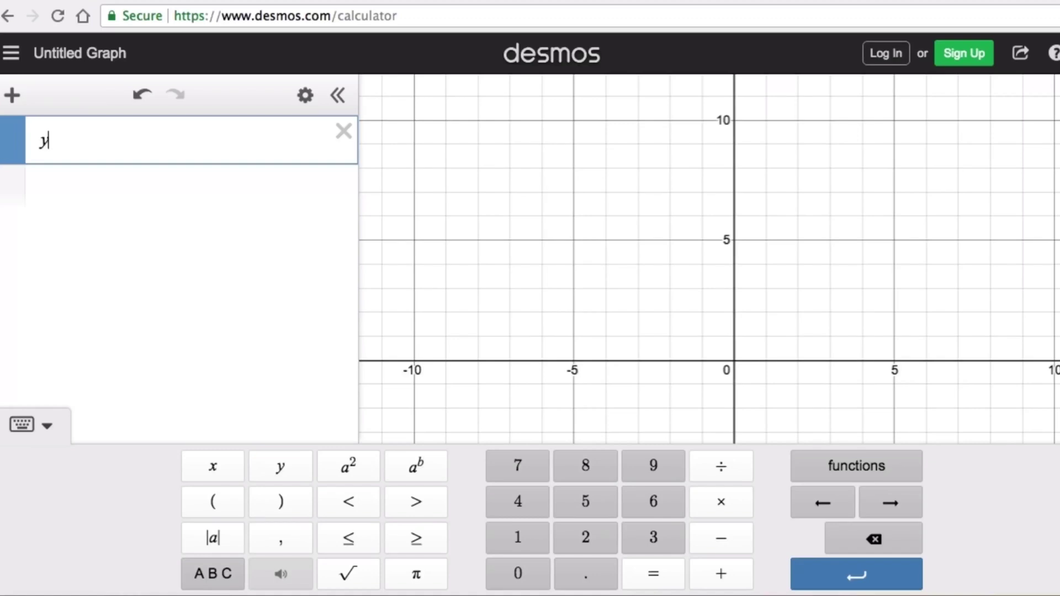
type("=")
left_click(856, 479)
left_click(804, 361)
type("3√")
key("Right")
type("x")
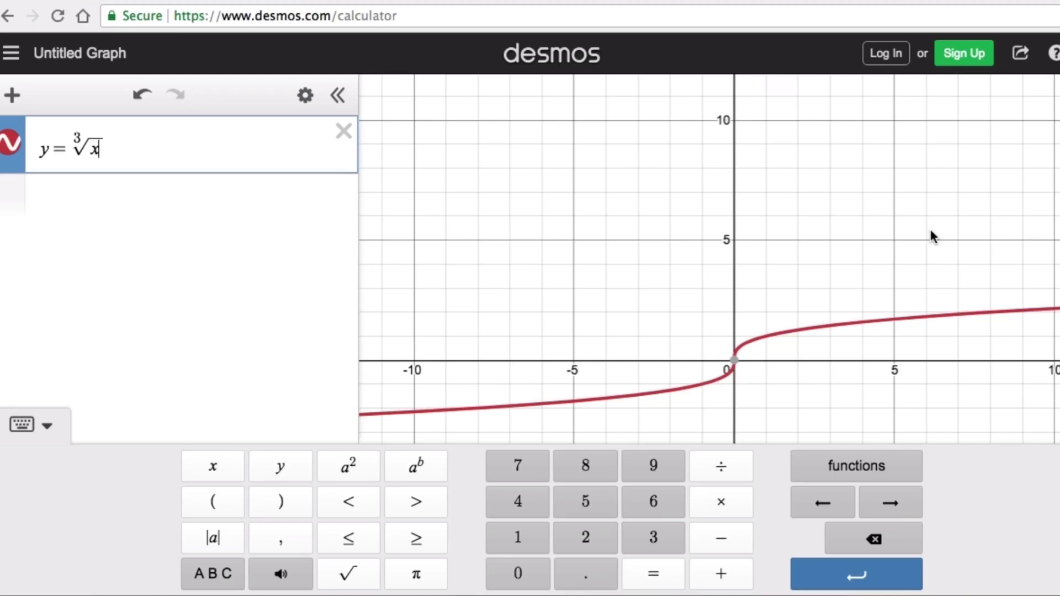
left_click(829, 252)
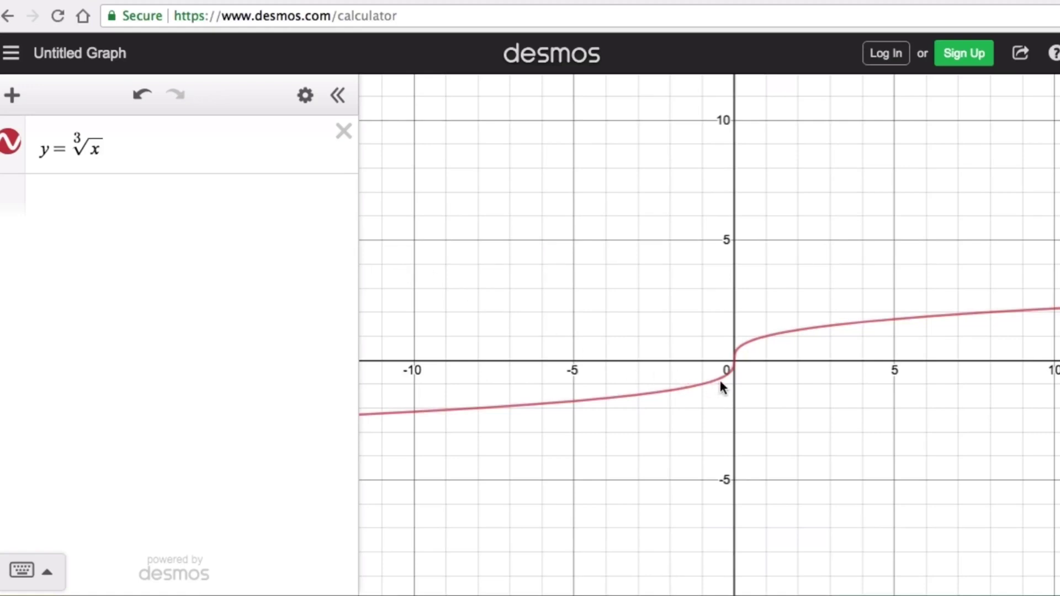
left_click(734, 363)
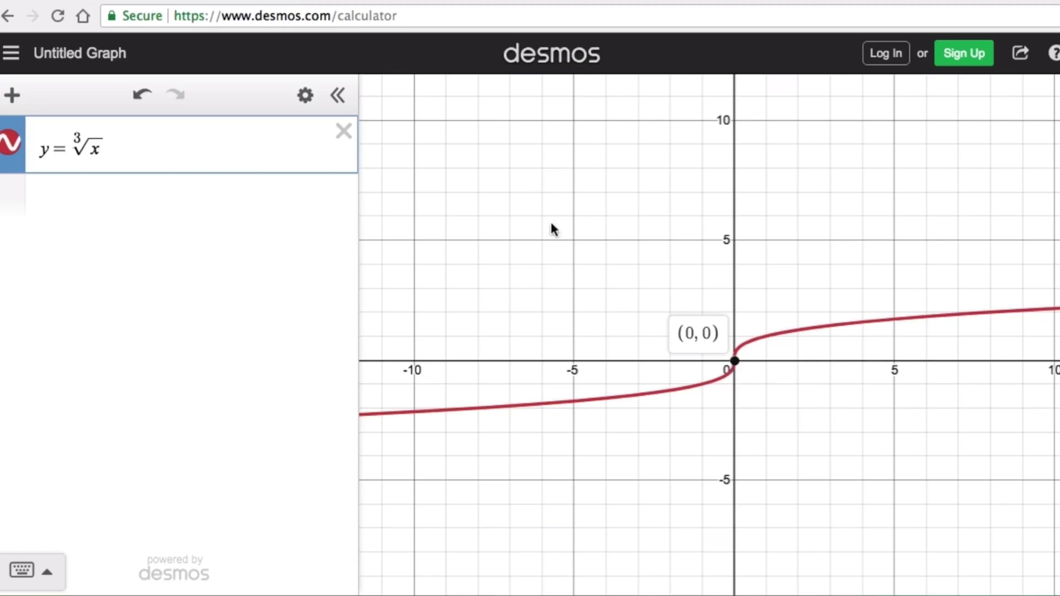
- Enter the general transformed function y = a∛(x − h) + k as the second expression
left_click(68, 205)
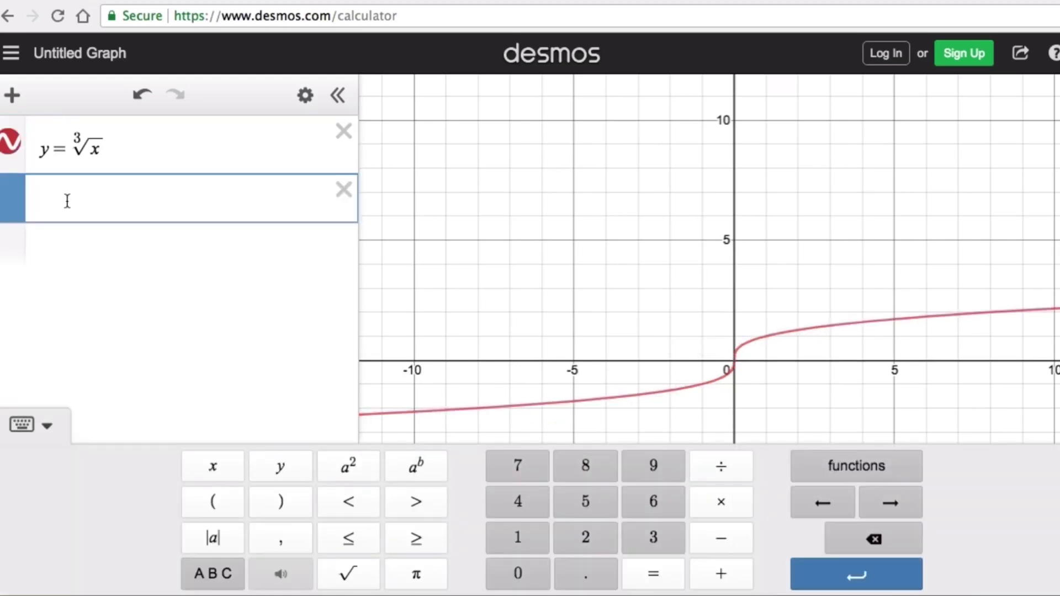
type("y=a")
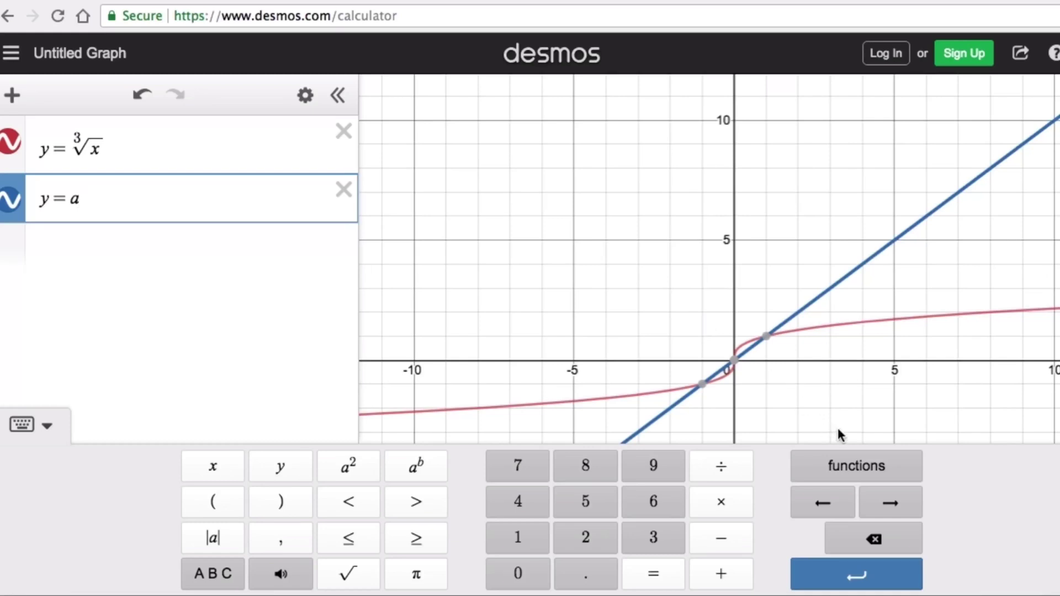
left_click(857, 464)
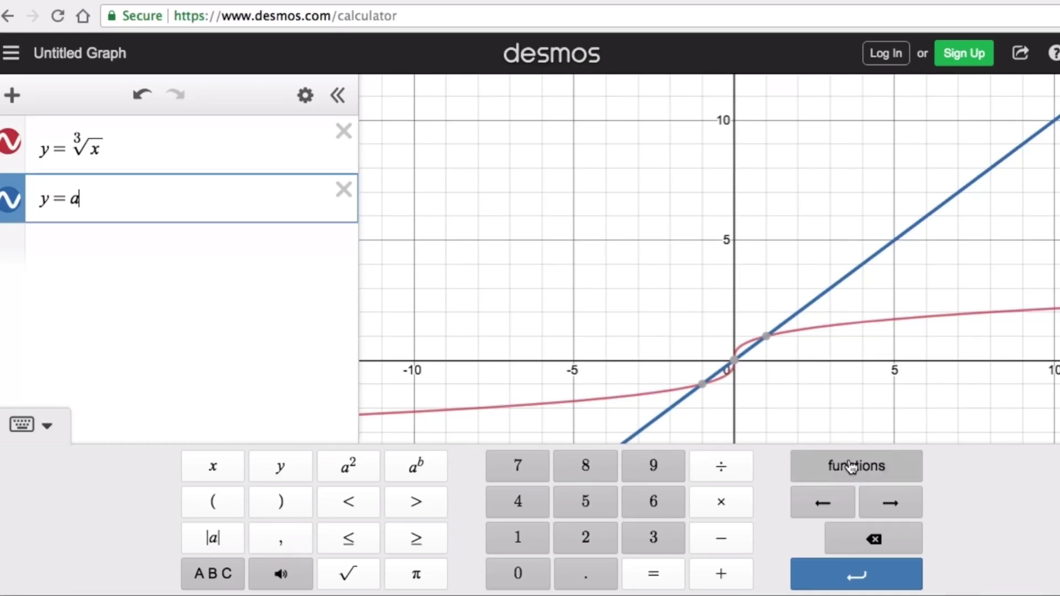
left_click(804, 360)
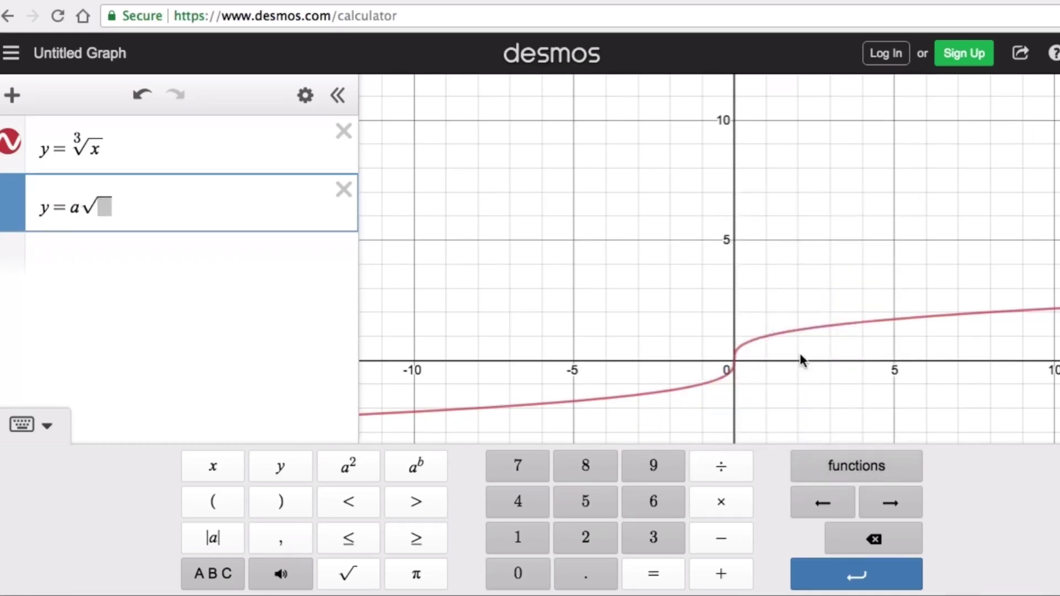
type("3")
key("Right")
type("(x-")
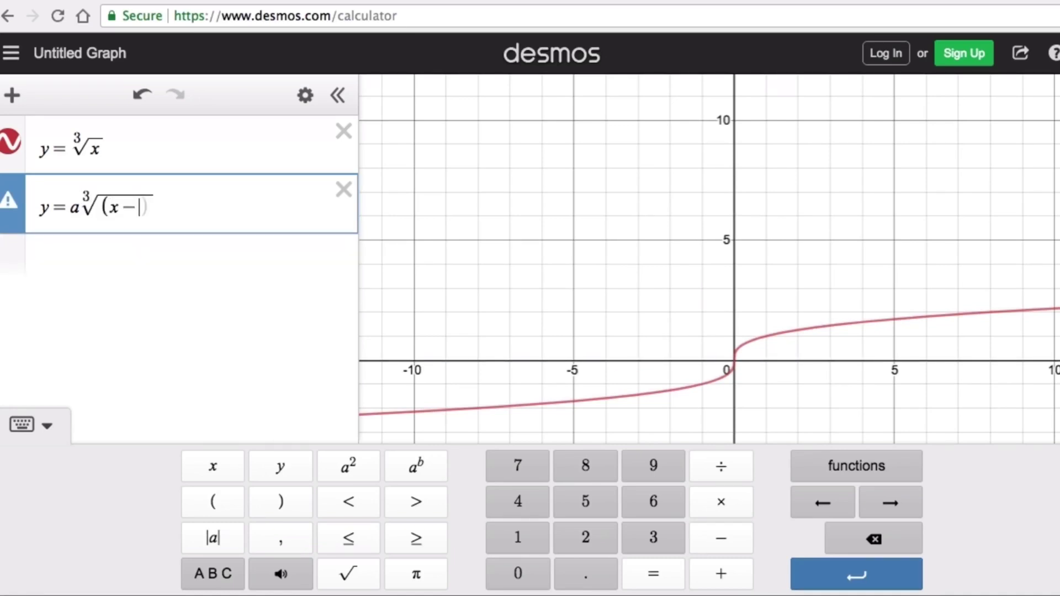
type("h)")
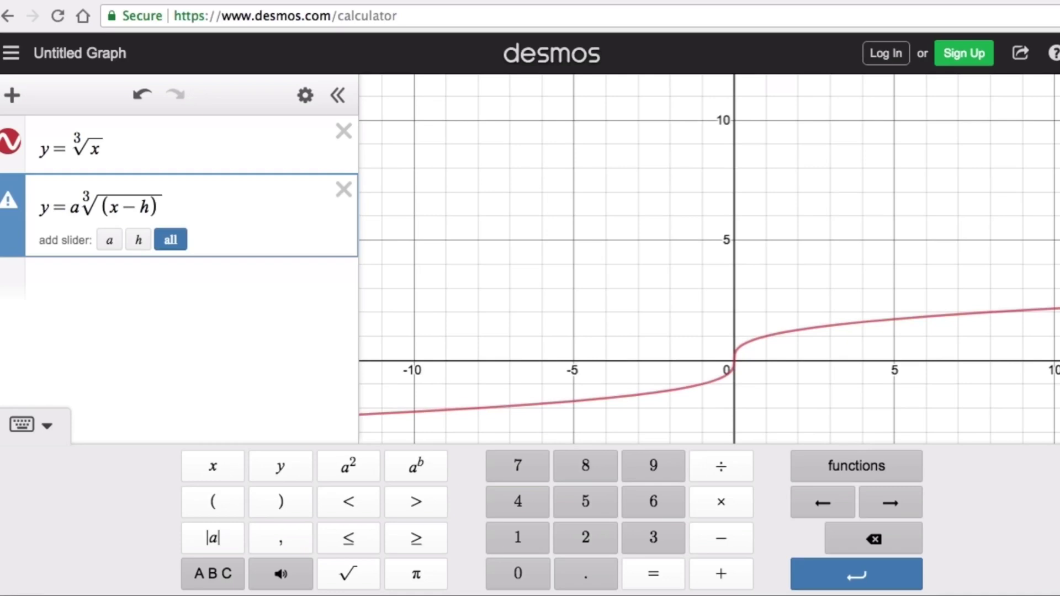
key("Right")
type("+ ")
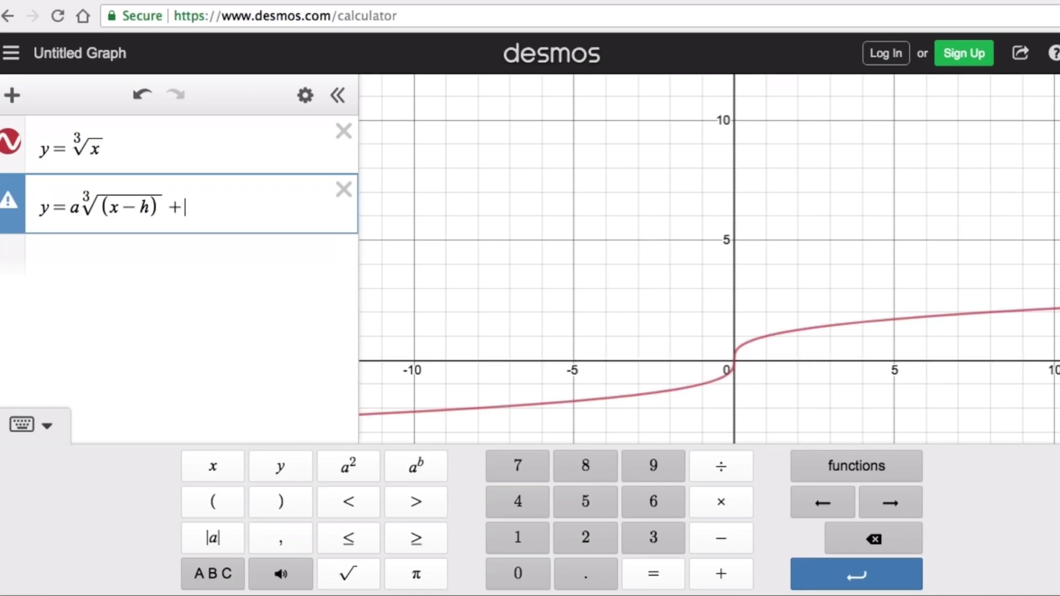
type("k")
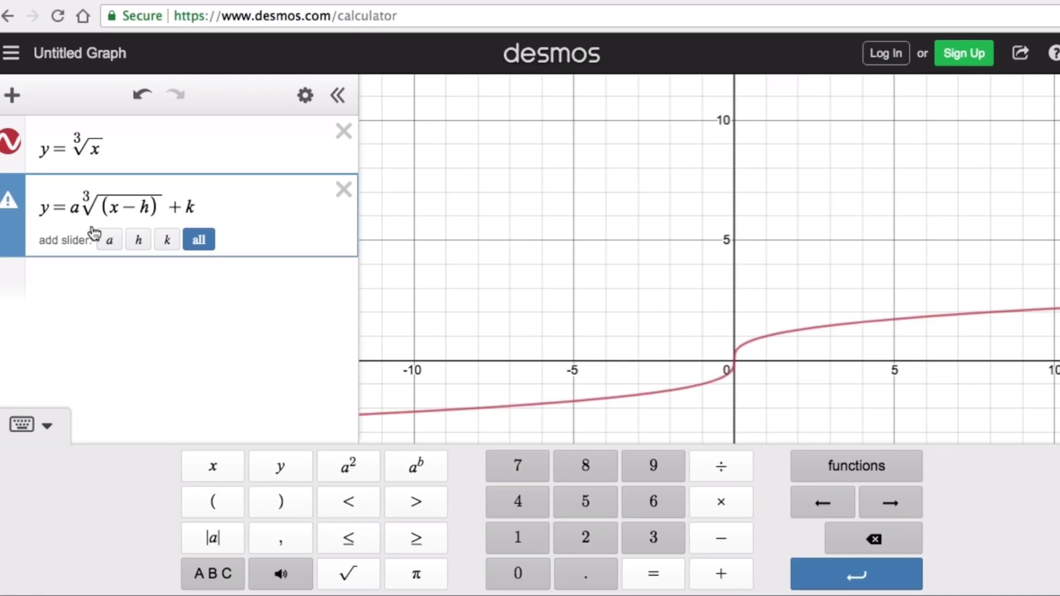
- Add sliders for a, h and k, and set both h and k to 0
left_click(201, 243)
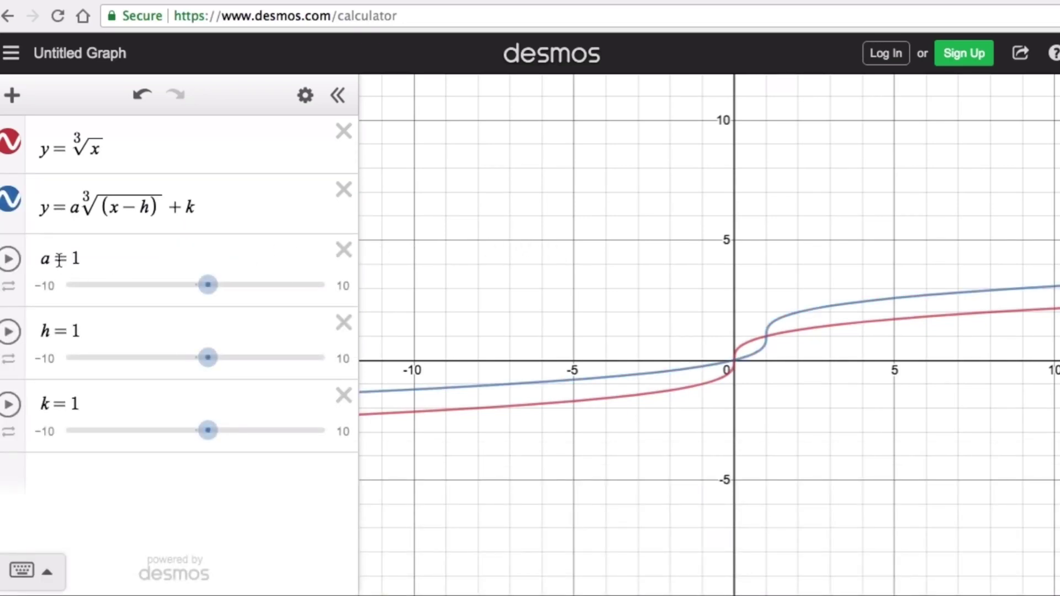
left_click(213, 357)
left_click_drag(215, 361, 202, 360)
left_click(208, 432)
left_click_drag(210, 437, 197, 436)
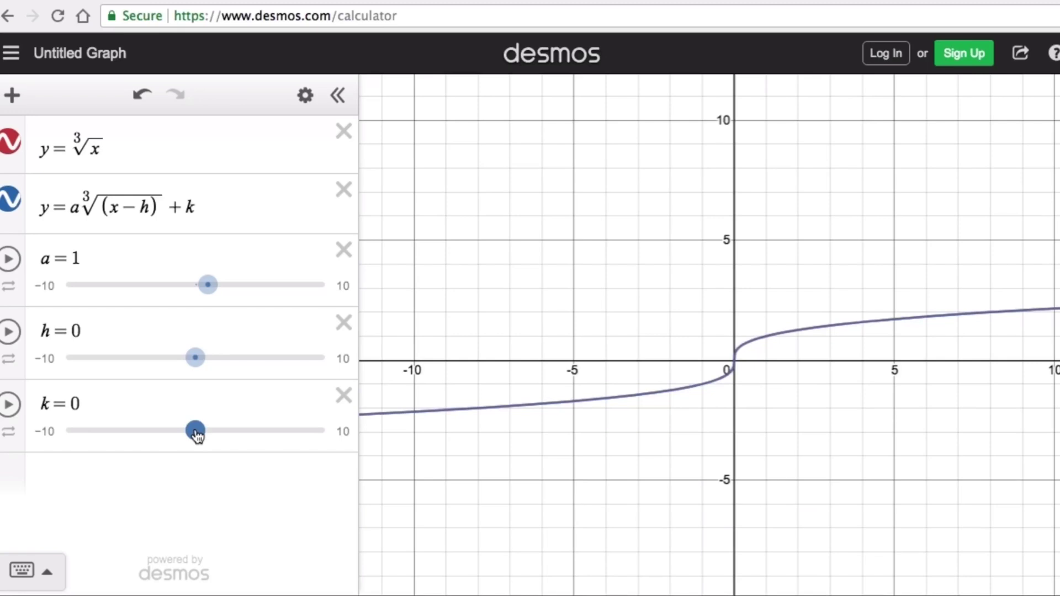
- Toggle the transformed curve's visibility off and on twice to compare it with the parent curve
left_click(9, 200)
left_click(9, 199)
left_click(9, 200)
left_click(9, 200)
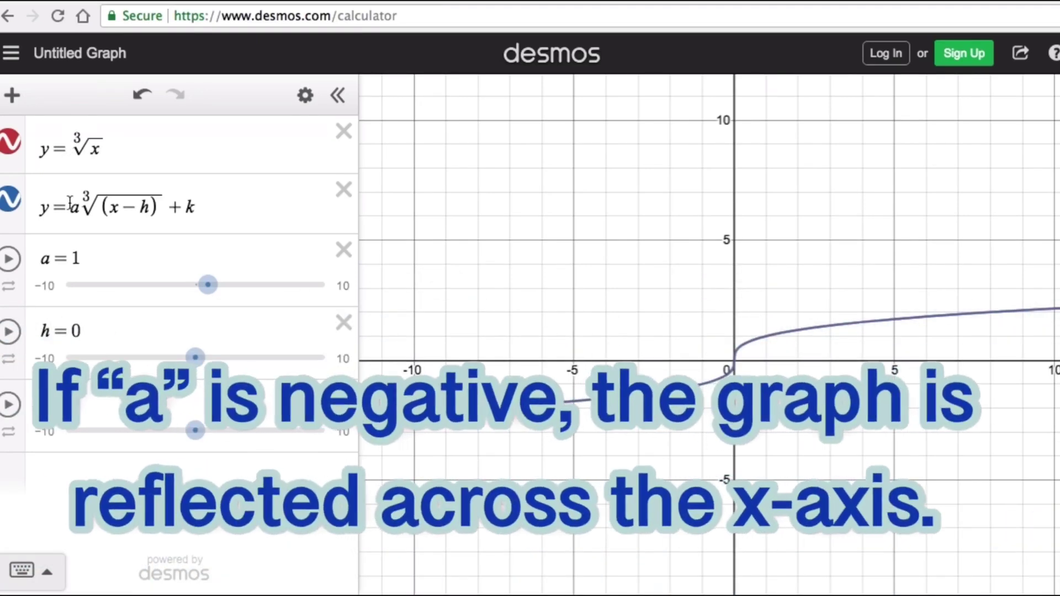
- Try a minus sign in front of a, remove it, and try one before (x − h) inside the cube root instead
left_click(70, 206)
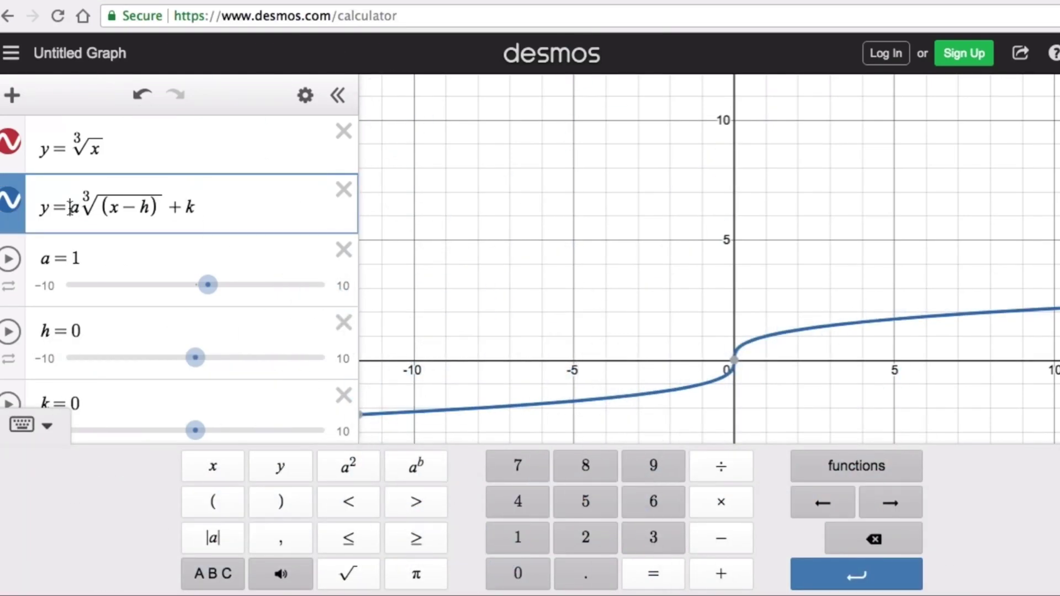
type("-")
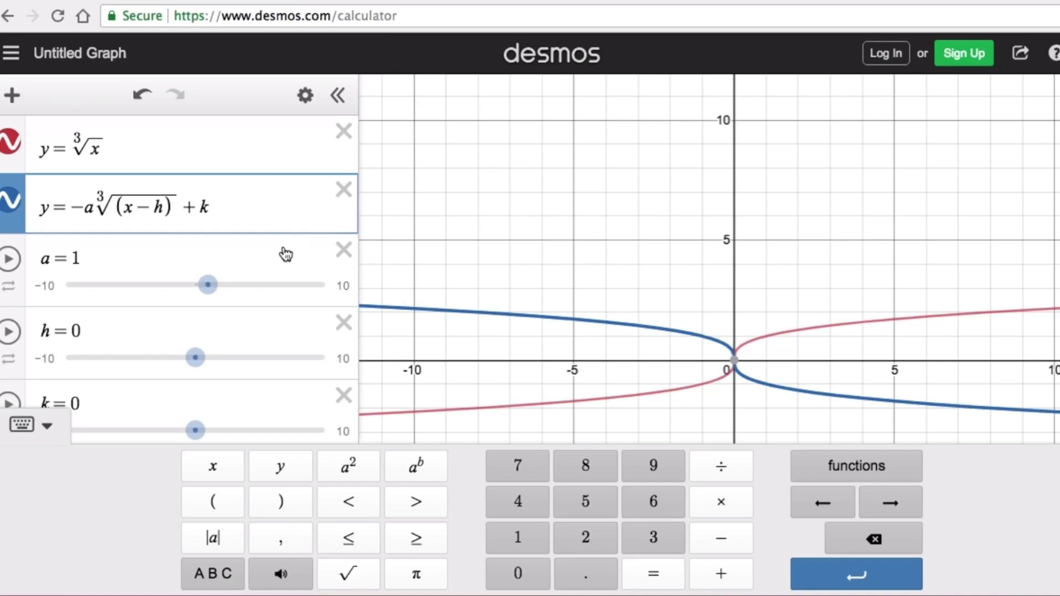
key("BackSpace")
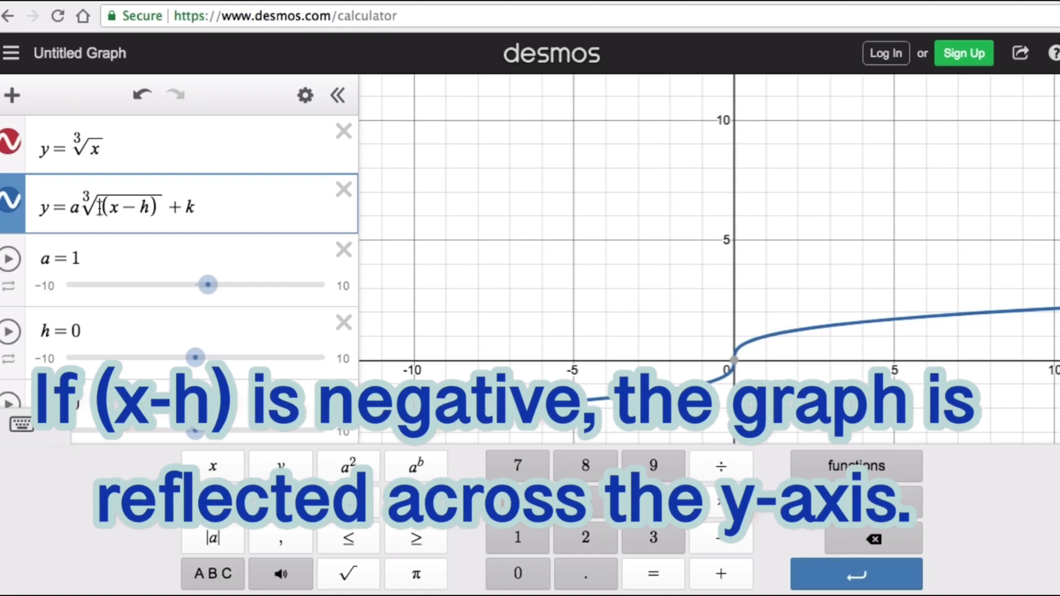
type("-")
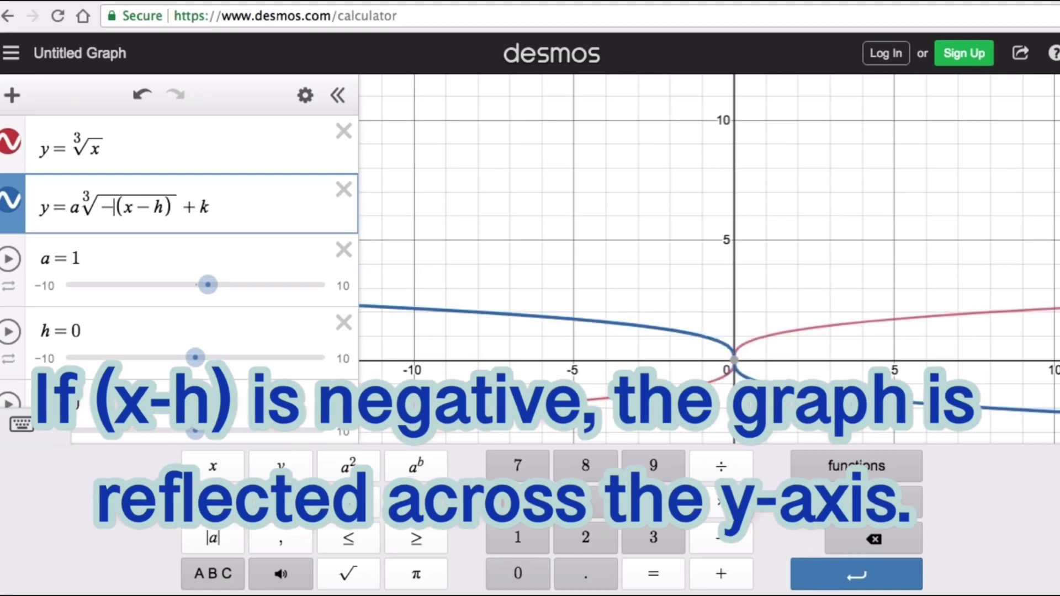
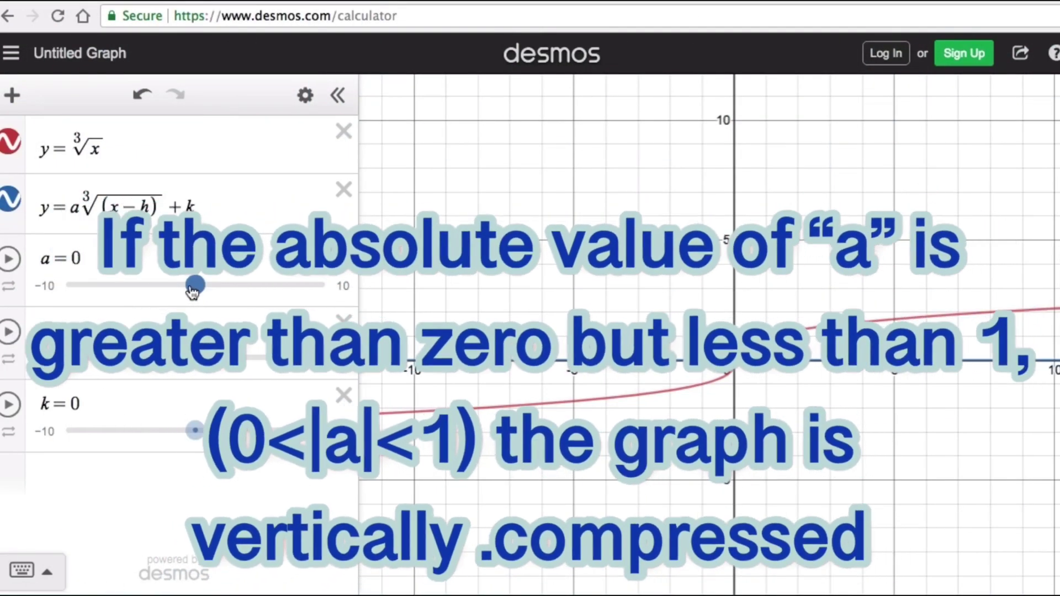
- Vary the value of a through 0.4 and 0.5, ending at −0.7
left_click(195, 285)
left_click_drag(192, 289, 197, 291)
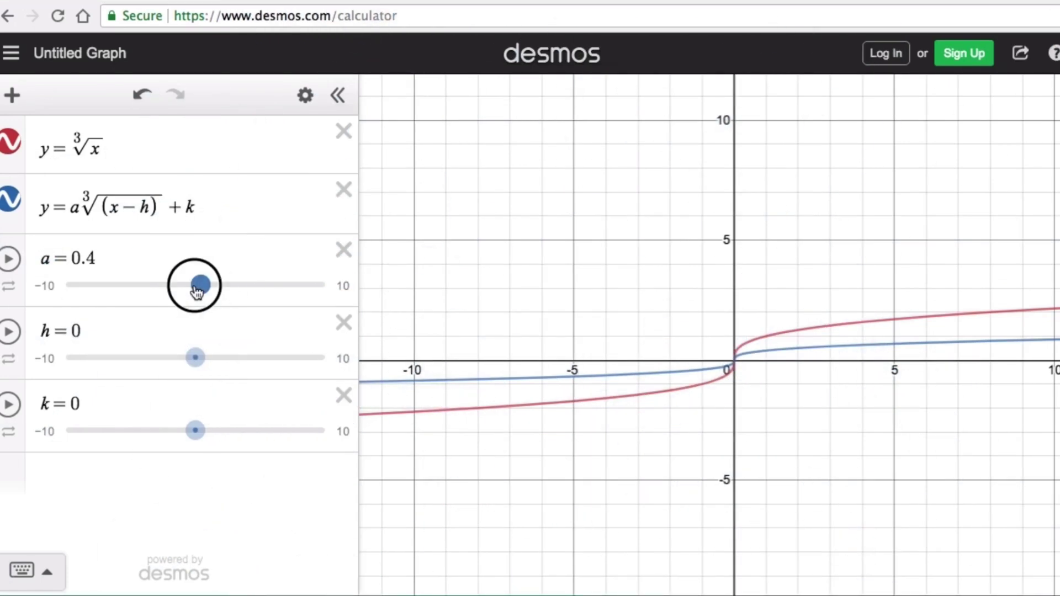
left_click_drag(197, 291, 198, 292)
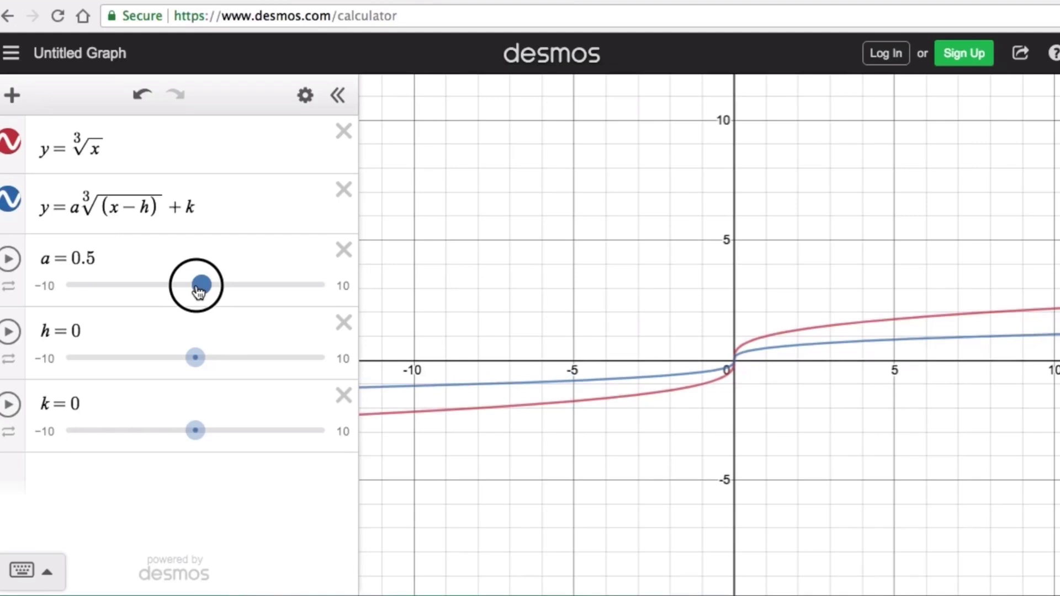
left_click_drag(198, 291, 184, 293)
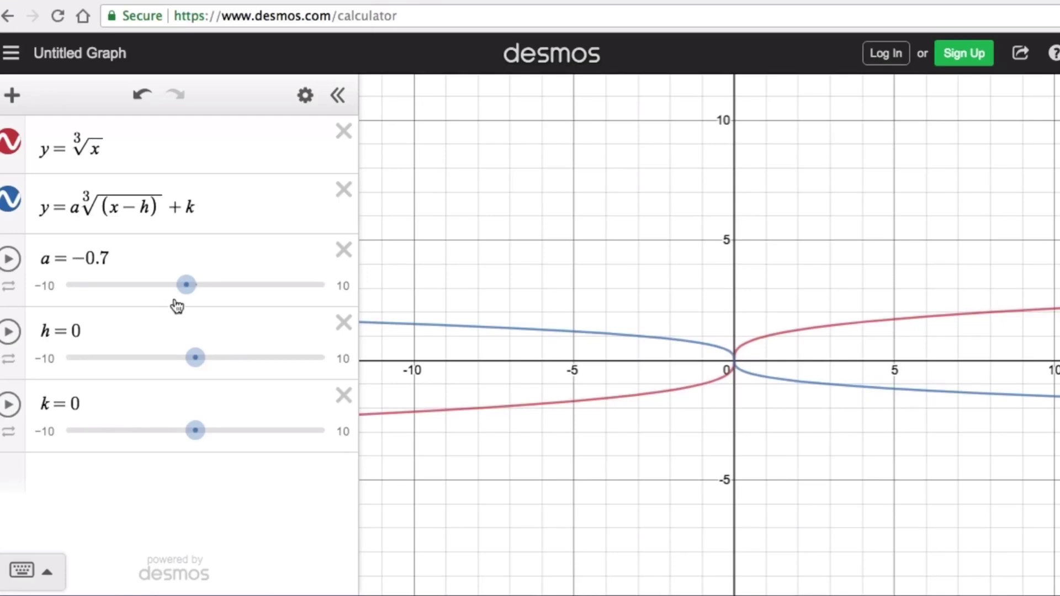
- Set a to 1 so the two curves coincide, and lower it to 0
left_click_drag(186, 284, 213, 284)
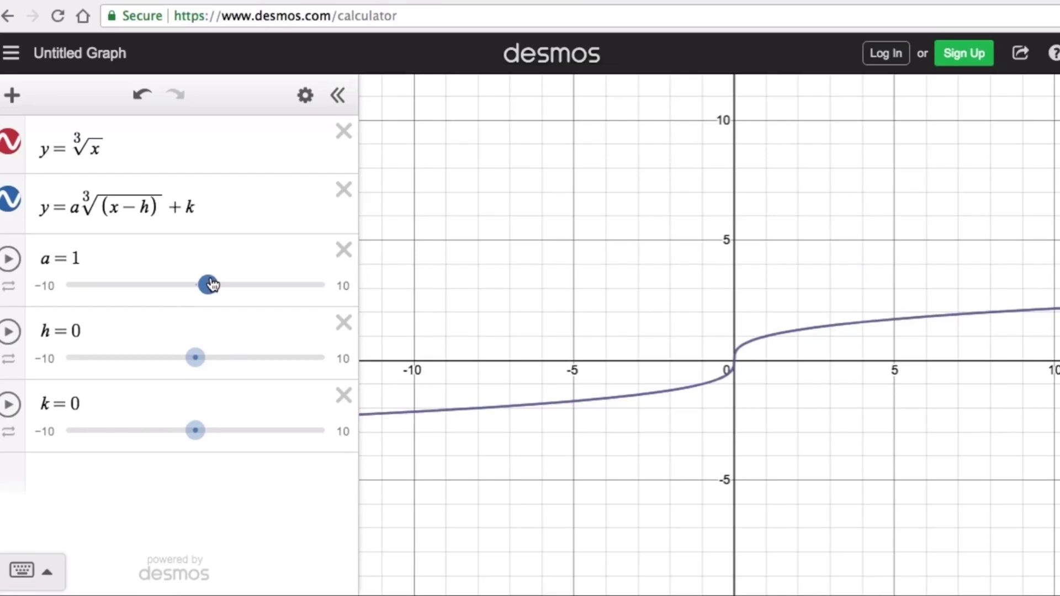
left_click(212, 284)
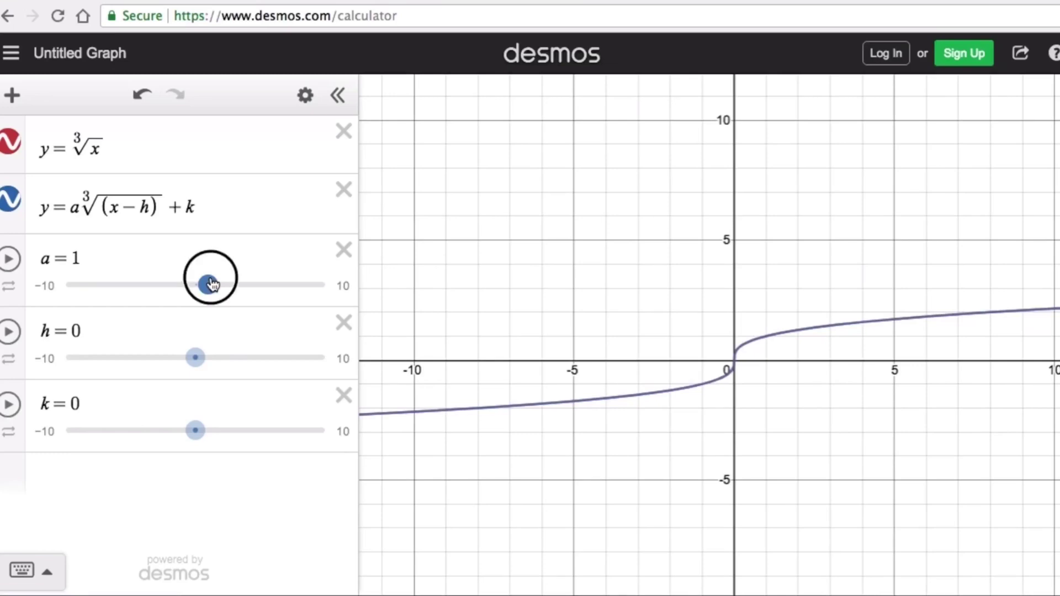
left_click_drag(212, 285, 191, 294)
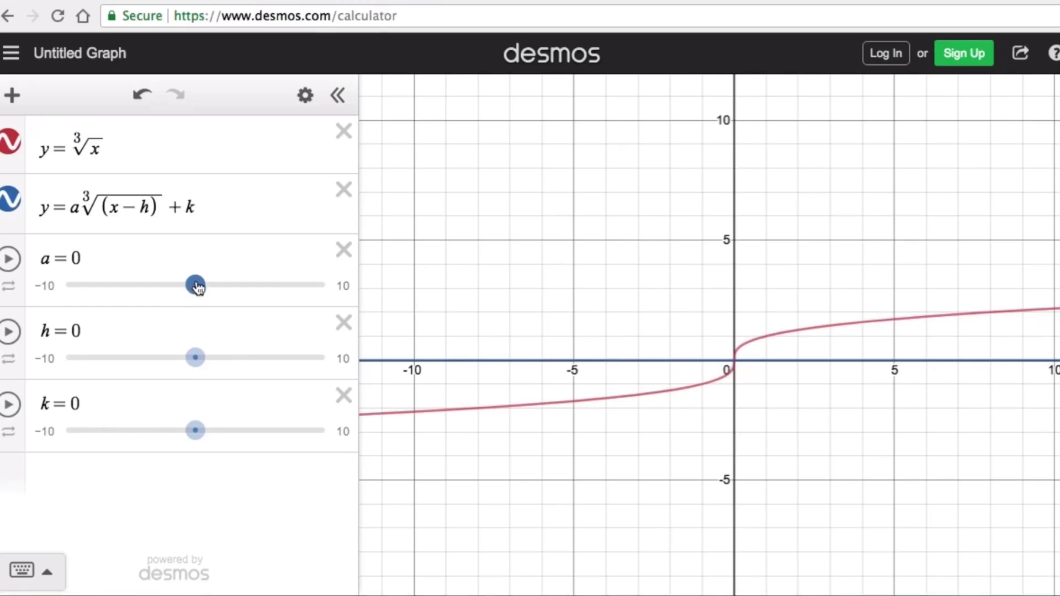
- Stretch the transformed curve vertically by raising a to 9.6, and settle a at 3.5
left_click(197, 288)
left_click_drag(198, 287, 327, 293)
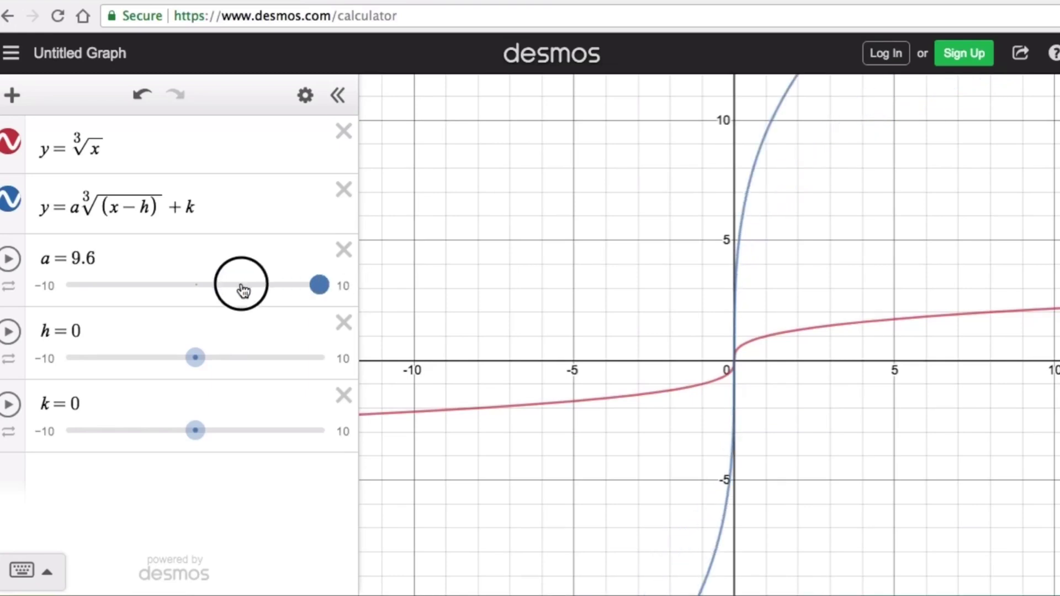
mouse_move(243, 291)
left_mouse_down()
mouse_move(83, 298)
mouse_move(243, 297)
left_mouse_up()
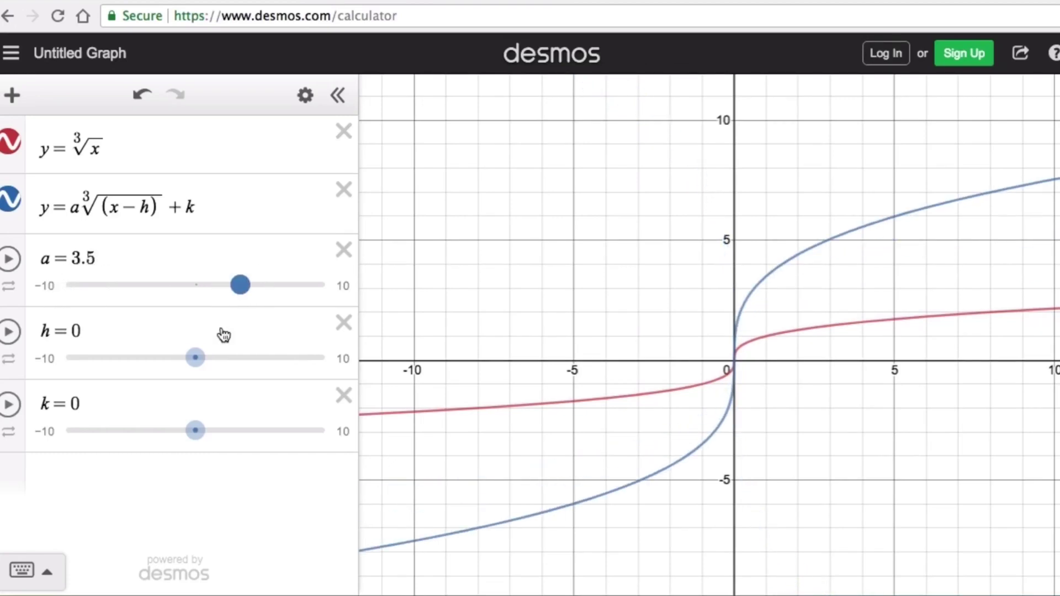
- Shift the transformed curve by setting h to 4.2 and k to −5.5
left_click(195, 360)
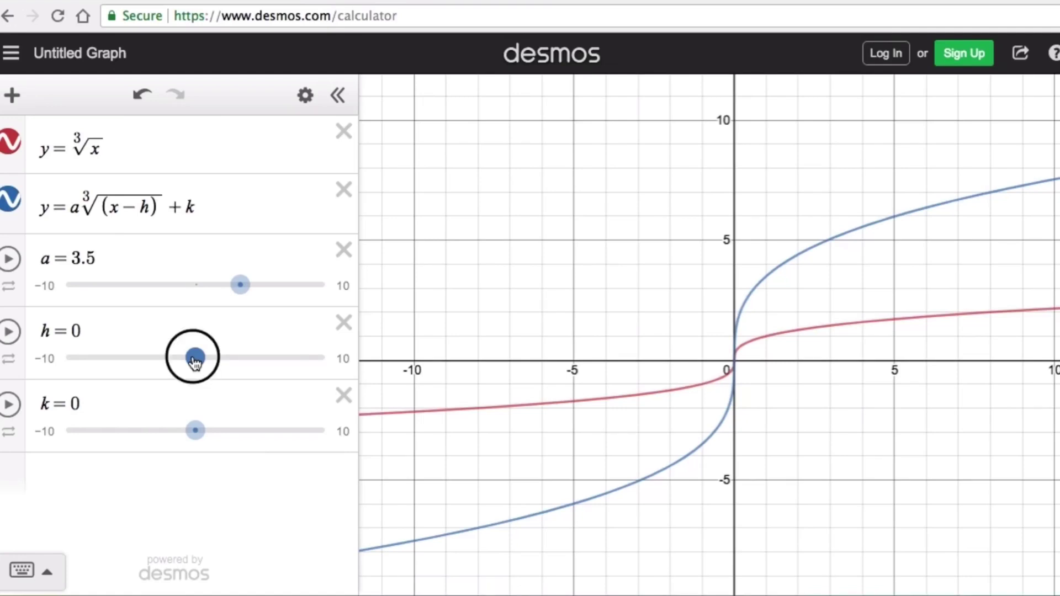
left_click_drag(195, 360, 249, 391)
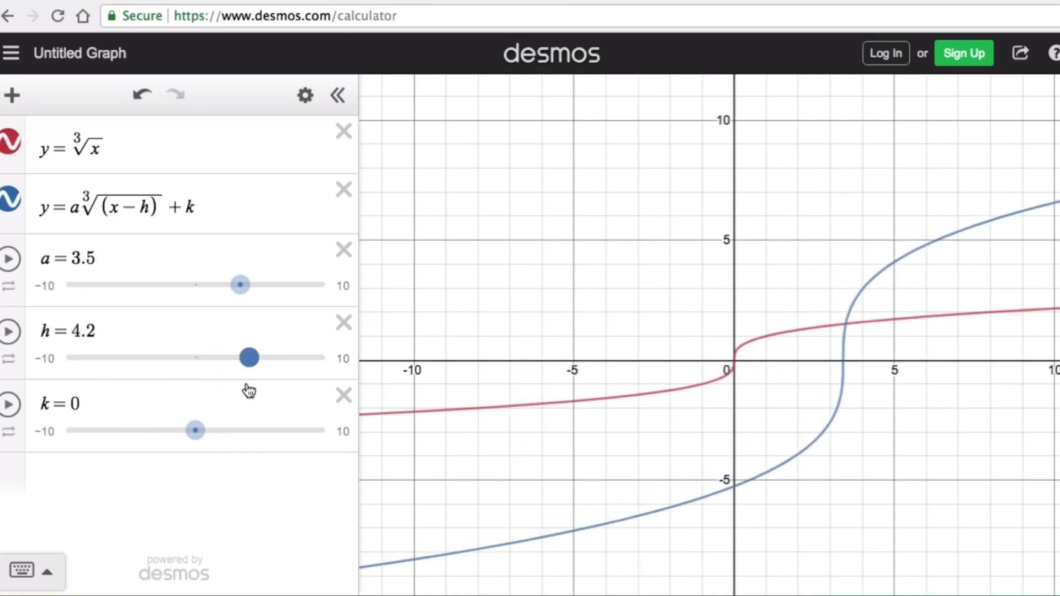
left_click_drag(195, 432, 131, 436)
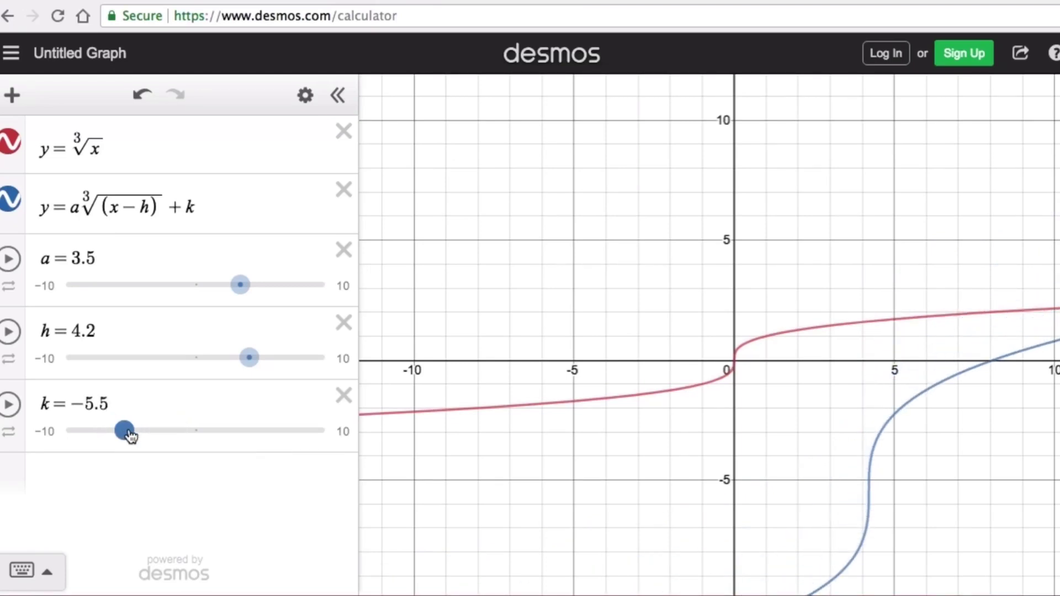